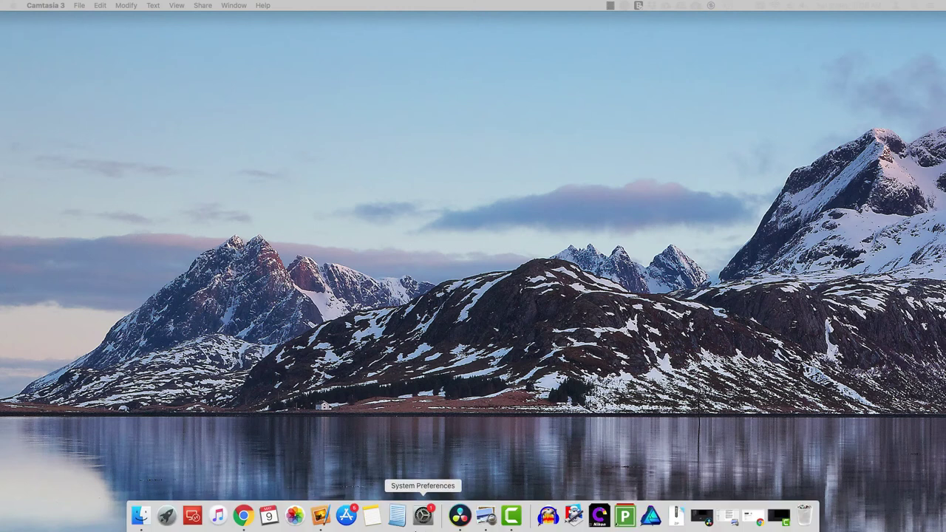
Step: Launch Pixelmator and set up a new image of 1920 × 1080 pixels at 72 pixels/inch
click(321, 515)
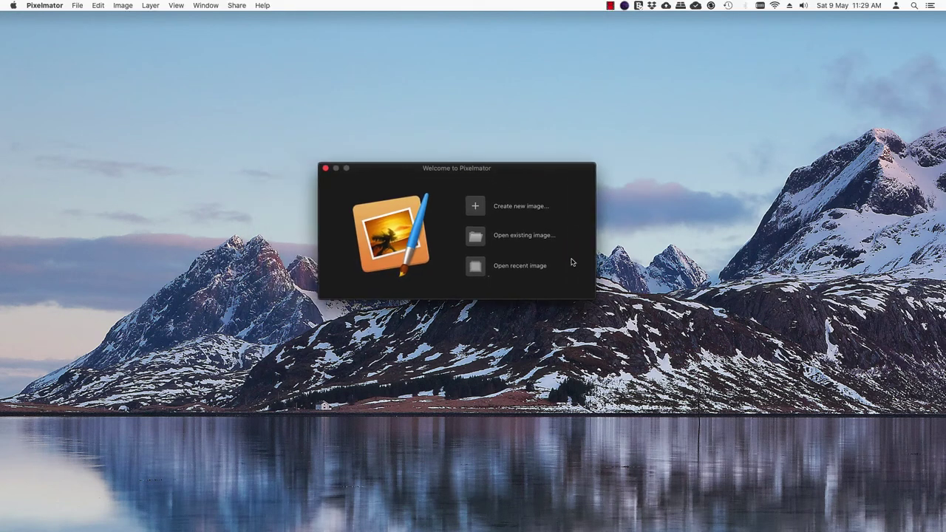
click(476, 207)
click(459, 156)
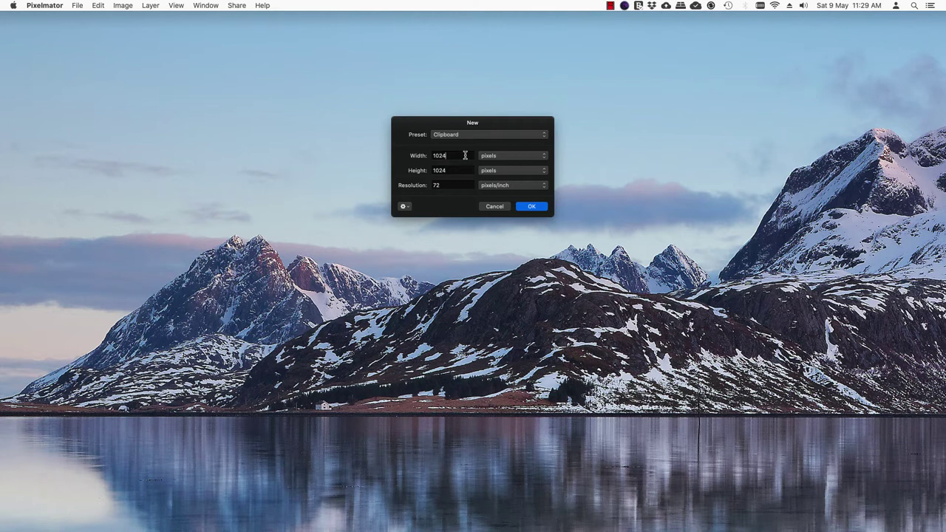
drag(465, 155, 401, 148)
click(456, 156)
drag(456, 156, 412, 152)
text(1)
drag(461, 171, 372, 160)
text(1)
click(461, 185)
Step: Create the 1920 × 1080 canvas with the mountain panorama on it, zoomed out to fit
click(527, 207)
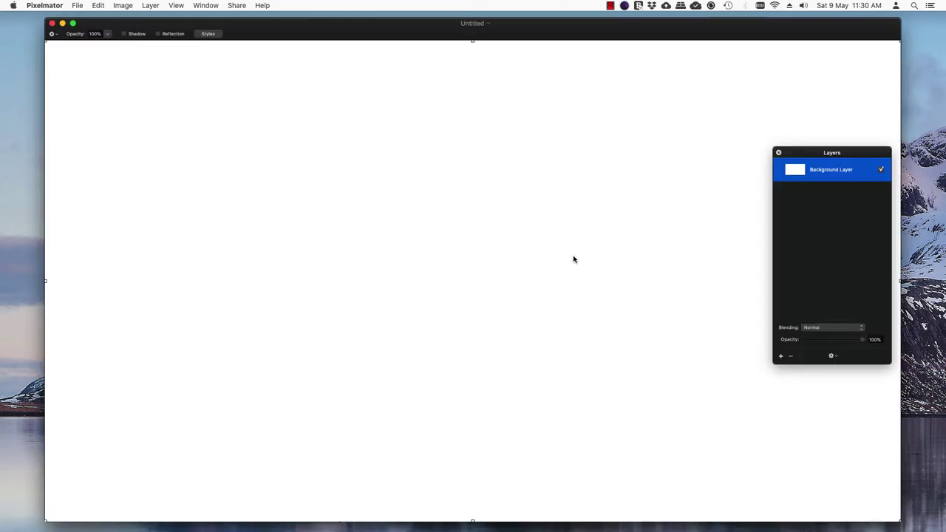
key(super+minus)
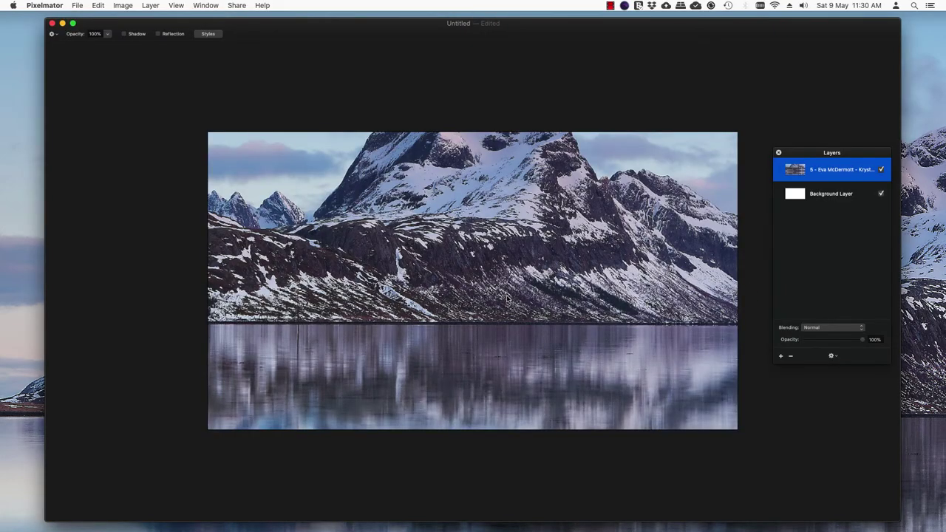
key(super+minus)
key(super+minus)
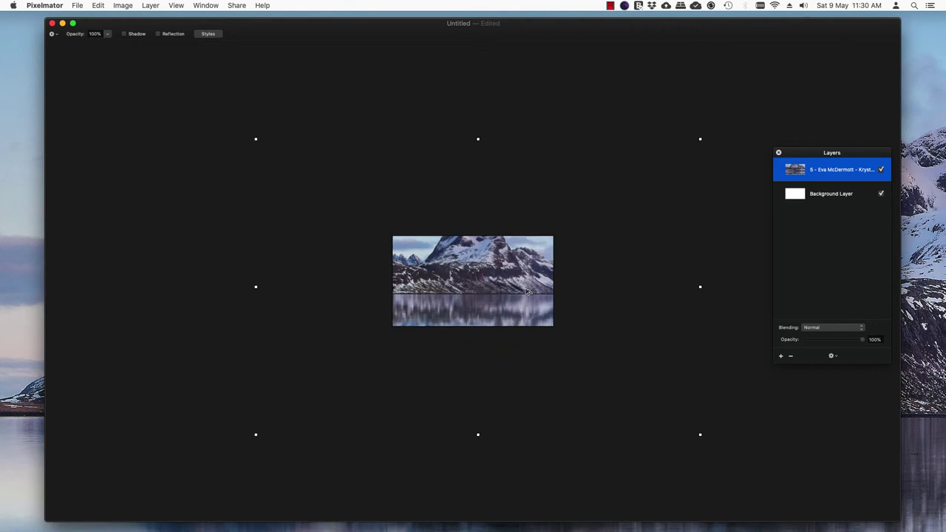
key(ctrl+super+f)
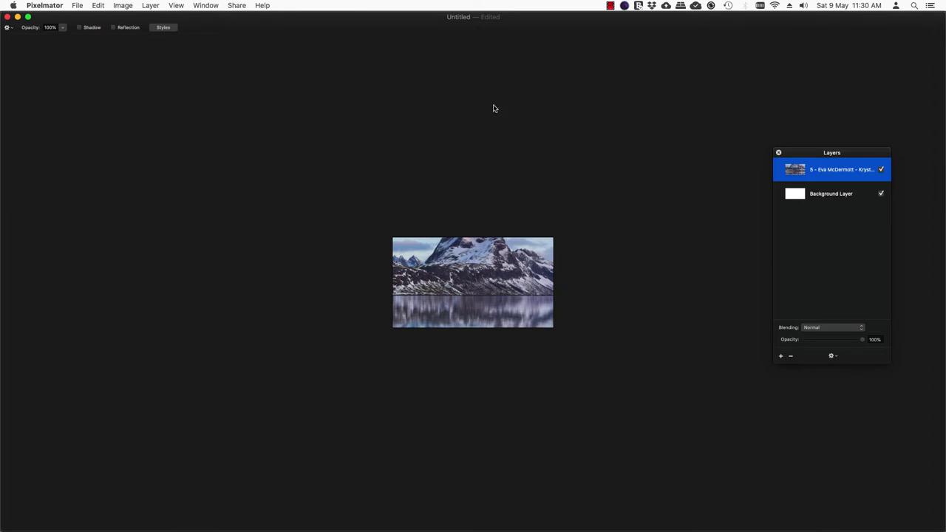
Step: Show rulers, add a vertical guide at the canvas's right edge, and select the panorama layer
key(super+r)
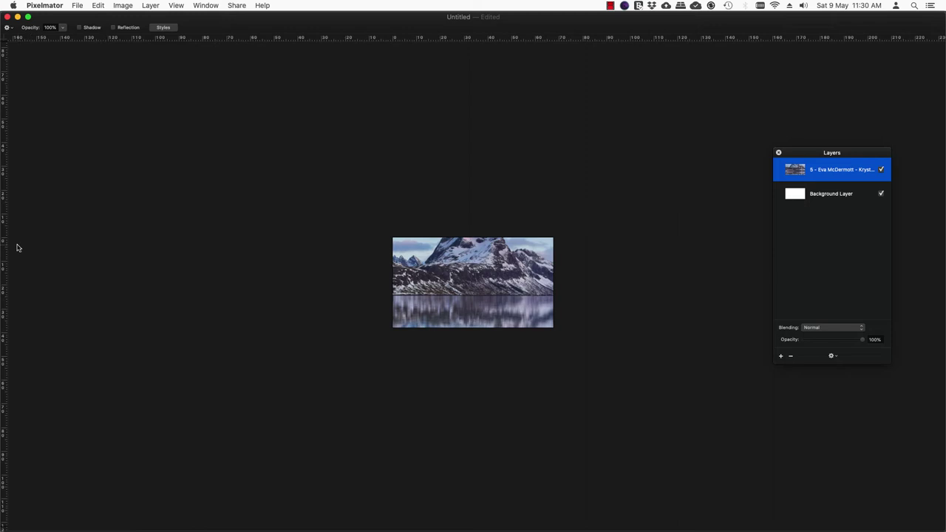
drag(6, 247, 552, 270)
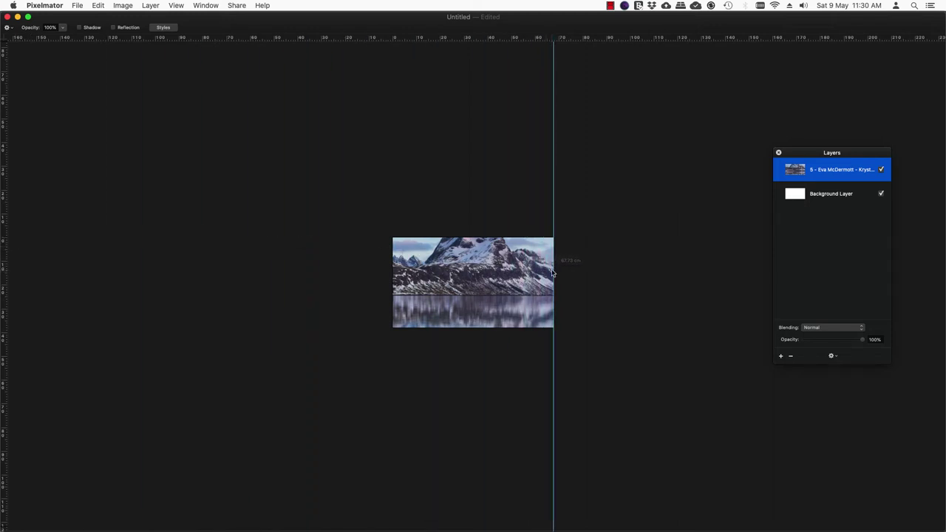
click(453, 270)
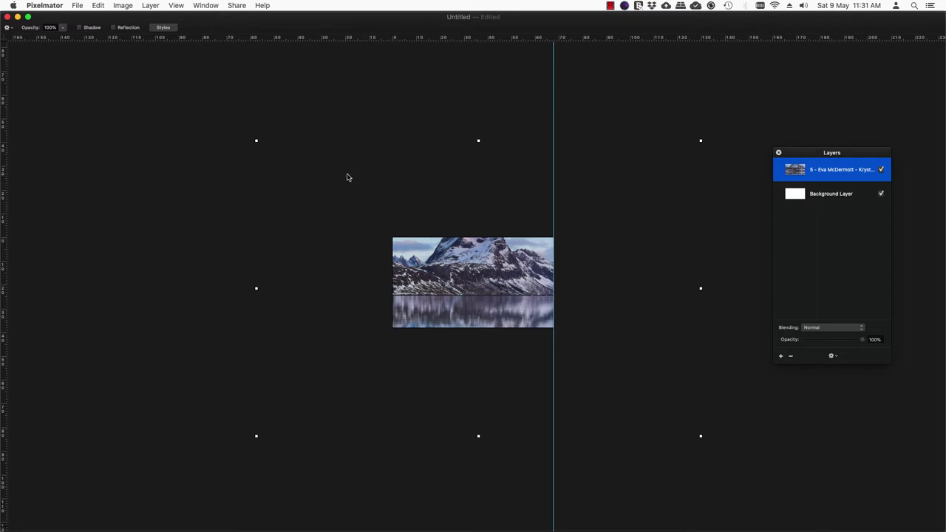
Step: Scale the panorama to about 72.8% and align its left half with the canvas
drag(256, 139, 439, 209)
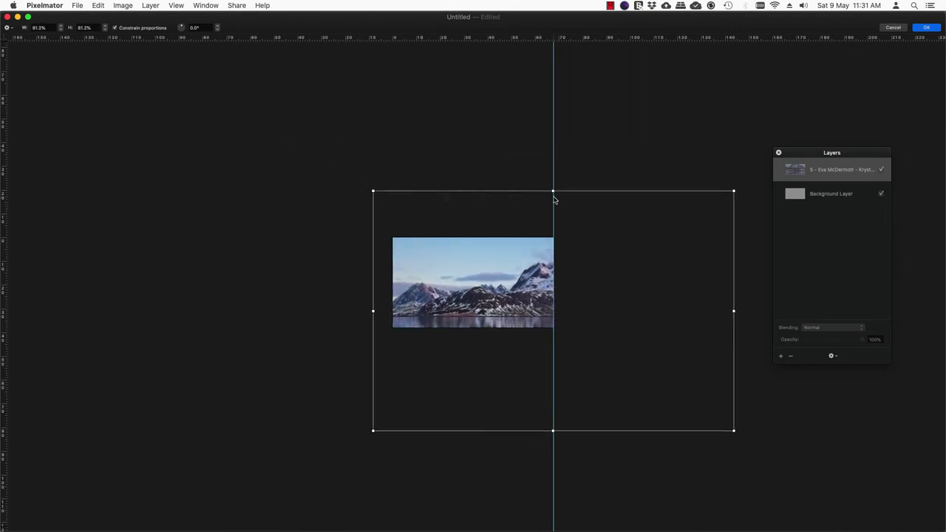
drag(373, 191, 393, 204)
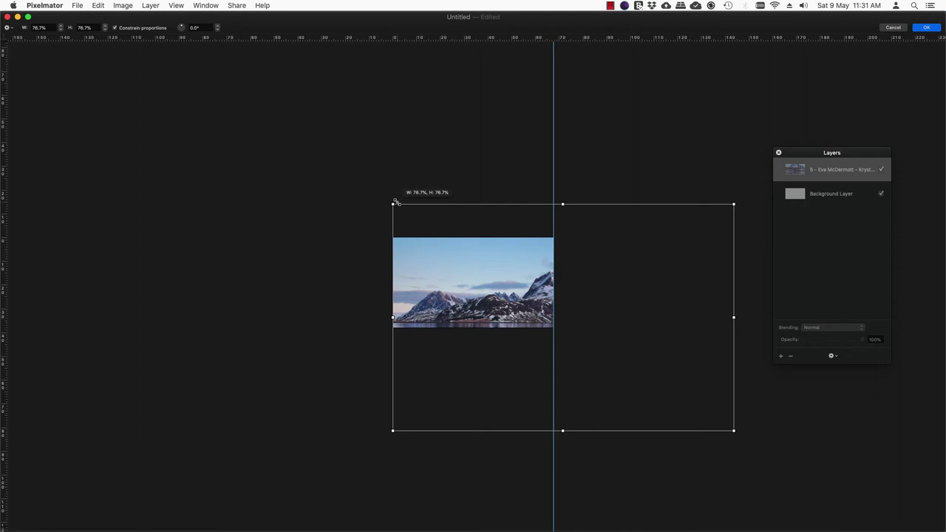
drag(734, 204, 714, 219)
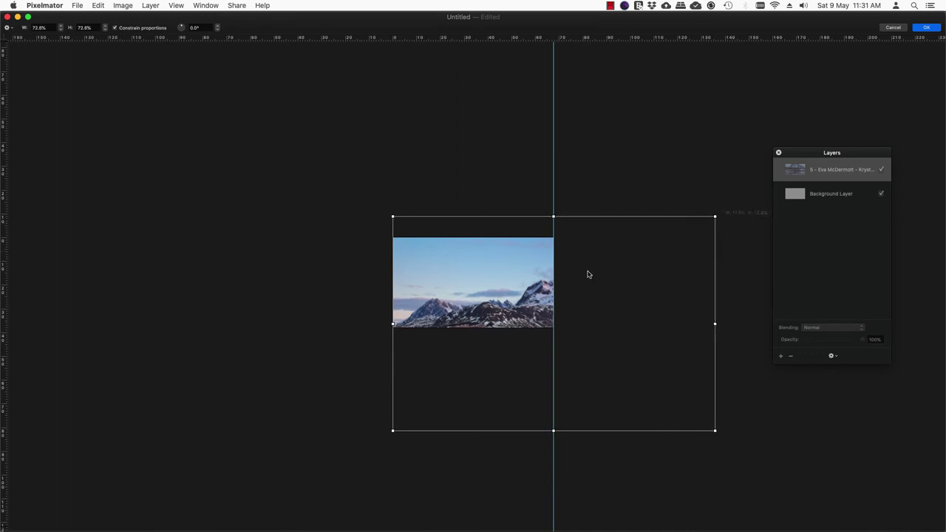
drag(515, 259, 539, 293)
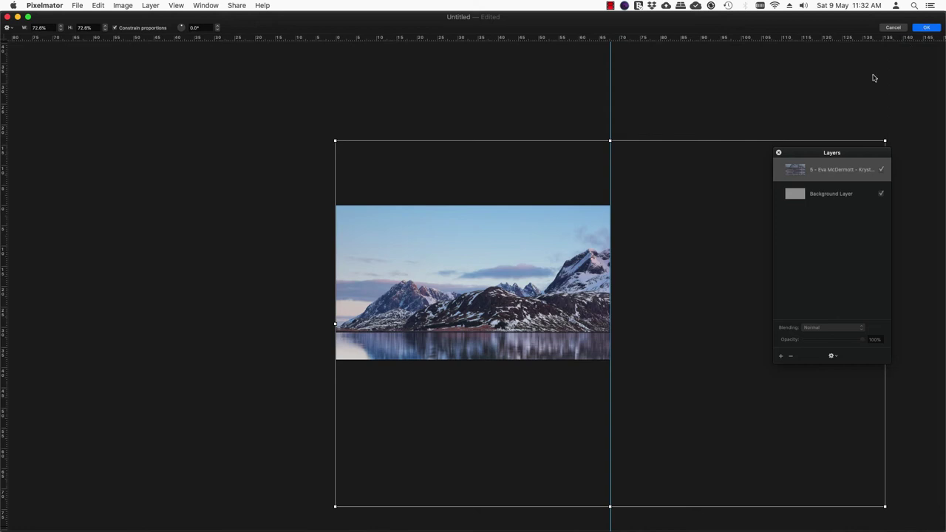
key(Return)
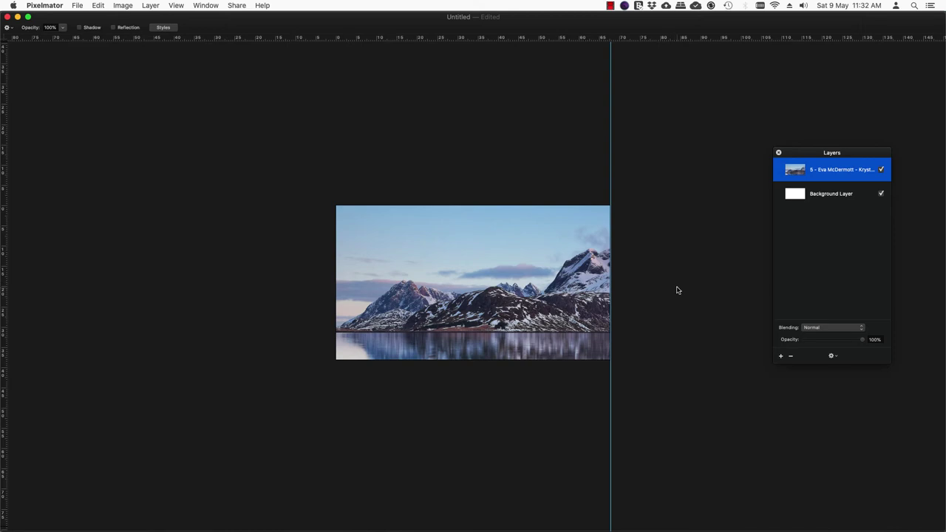
click(75, 5)
click(101, 110)
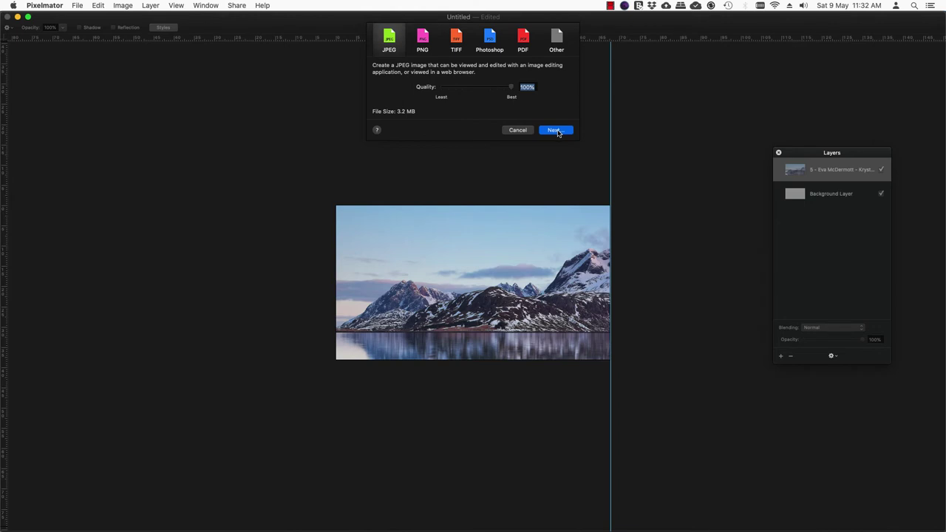
click(520, 130)
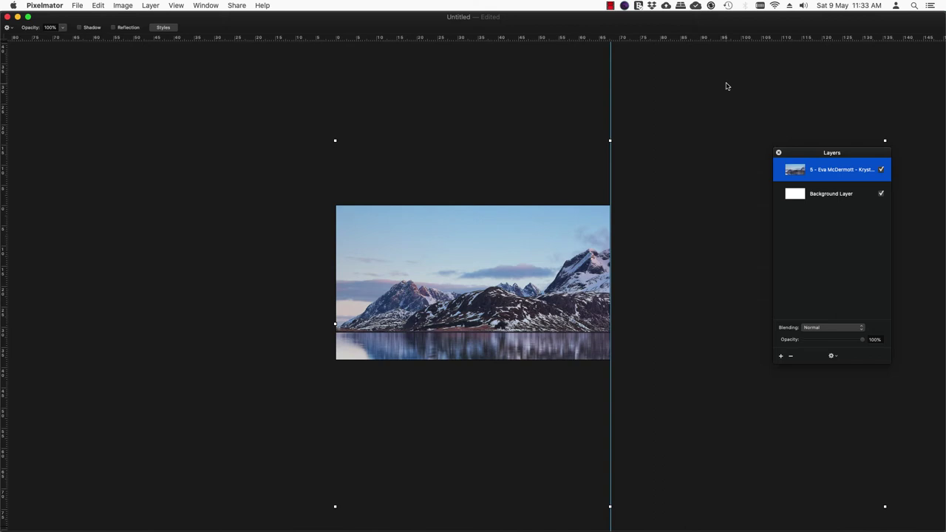
Step: Nudge the panorama left in small steps until its right half fills the canvas
key(Left)
key(Left)
key(Left)
key(Left)
key(Left)
key(Left)
key(Left)
key(Left)
key(Left)
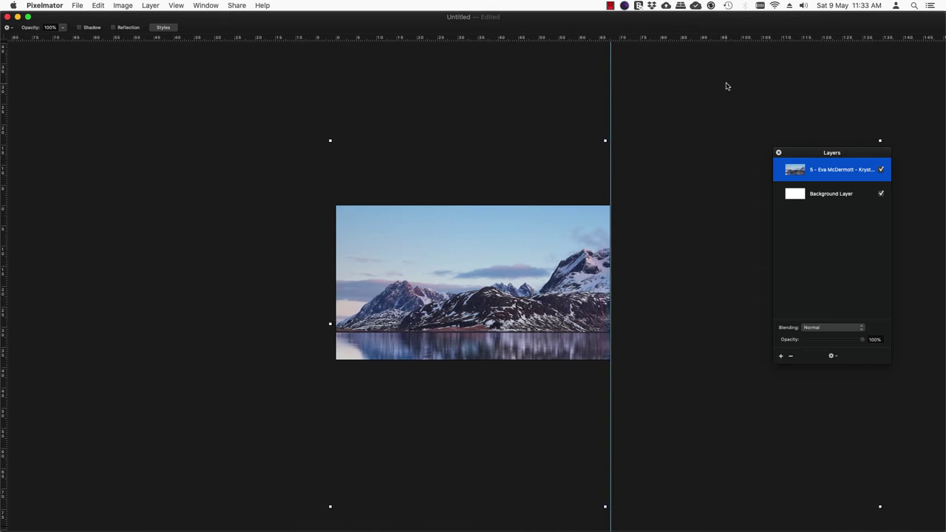
key(Left)
key(Left)
key(Left)
key(Left)
key(Left)
key(Left)
key(Left)
key(Left)
key(Left)
key(Left)
key(Left)
key(Left)
key(Left)
key(Left)
key(Left)
key(Left)
key(Left)
key(Left)
key(Left)
key(Left)
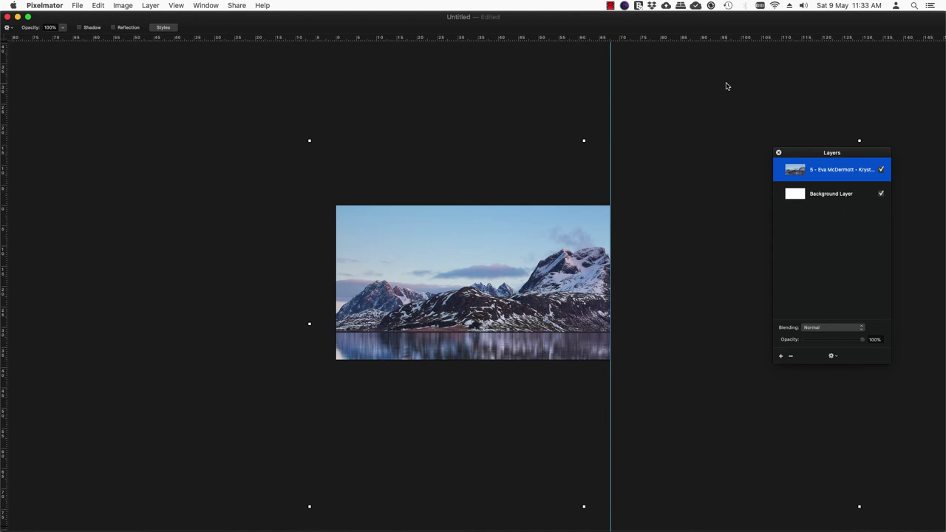
key(Left)
key(Left)
key(Left)
key(Left)
key(Left)
key(Left)
key(Left)
key(Left)
key(Left)
key(Left)
key(Left)
key(Left)
key(Left)
key(Left)
key(Left)
key(Left)
key(Left)
key(Left)
key(Left)
key(Left)
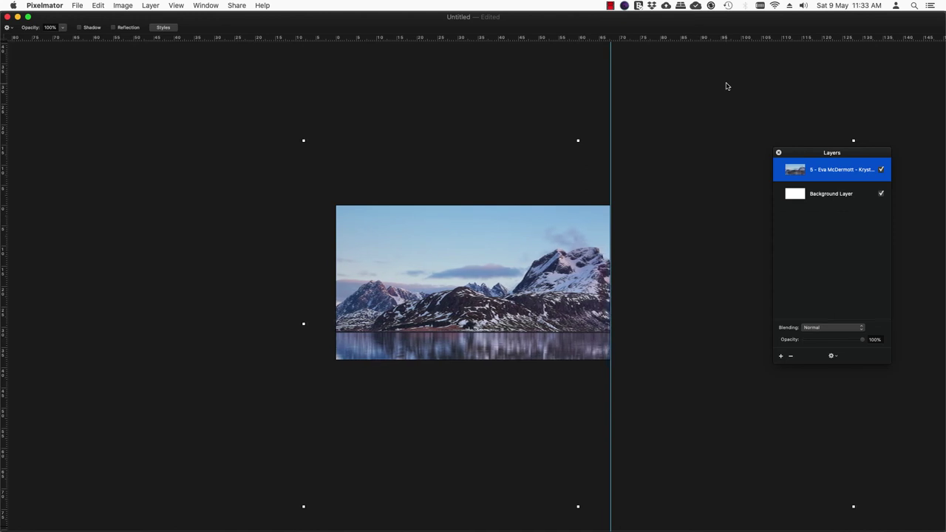
key(Left)
key(Left)
key(Left)
key(Left)
key(Left)
key(Left)
key(Left)
key(Left)
key(Left)
key(Left)
key(Left)
key(Left)
key(Left)
key(Left)
key(Left)
key(Left)
key(Left)
key(Left)
key(Left)
key(Left)
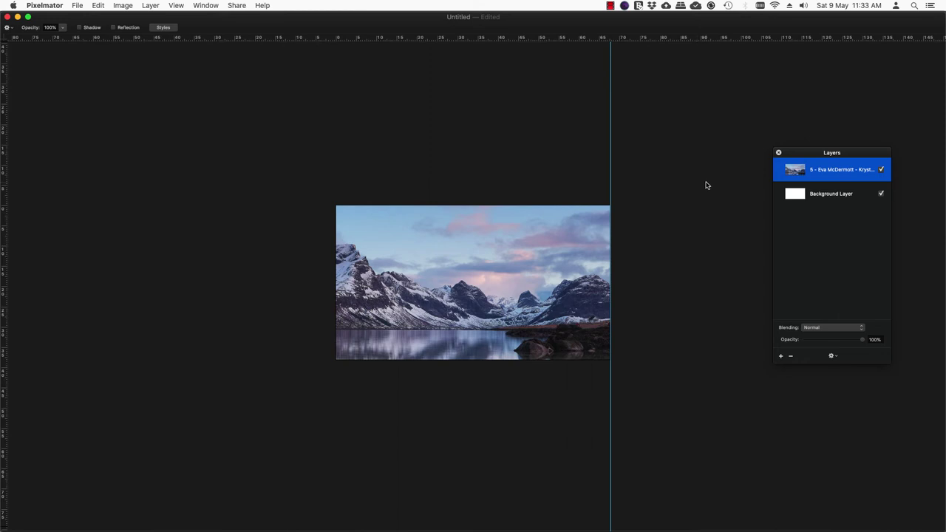
Step: Export the canvas as right.jpg at 100% JPEG quality into the Wallpaper_Leo folder
click(77, 6)
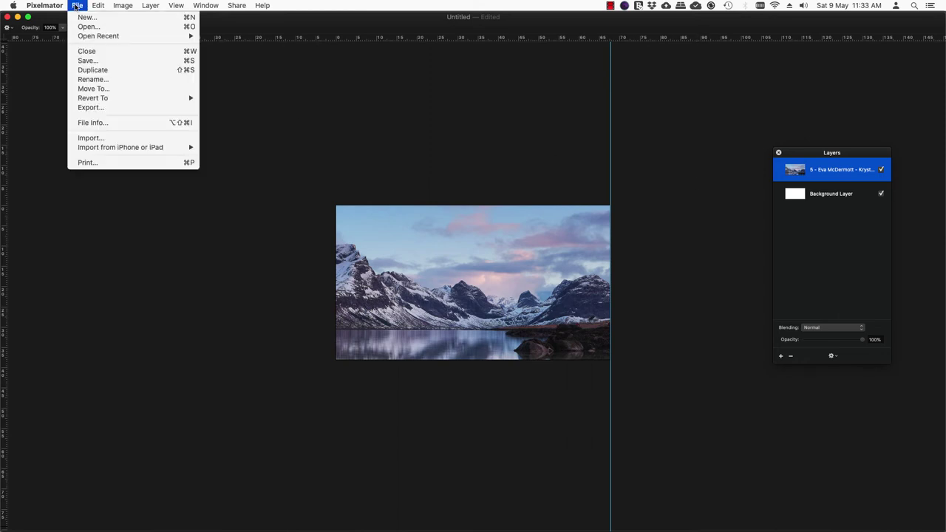
click(110, 108)
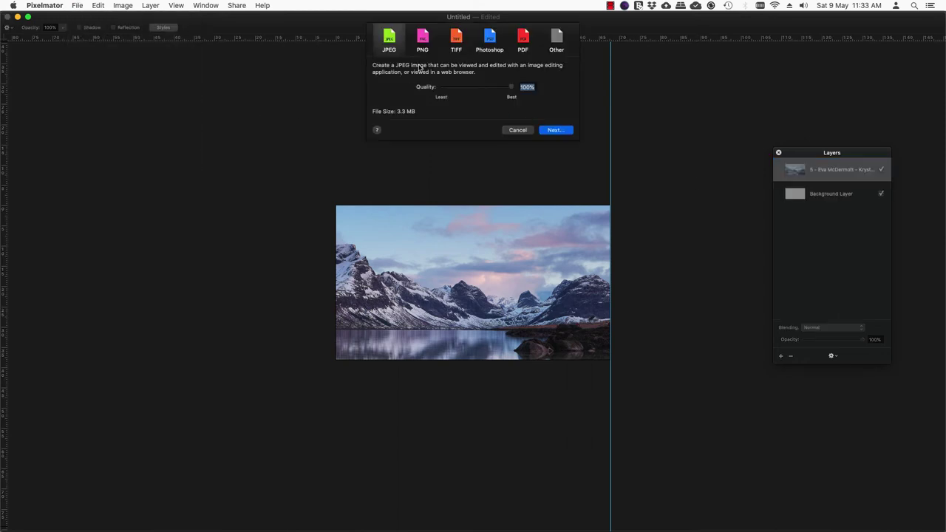
click(555, 130)
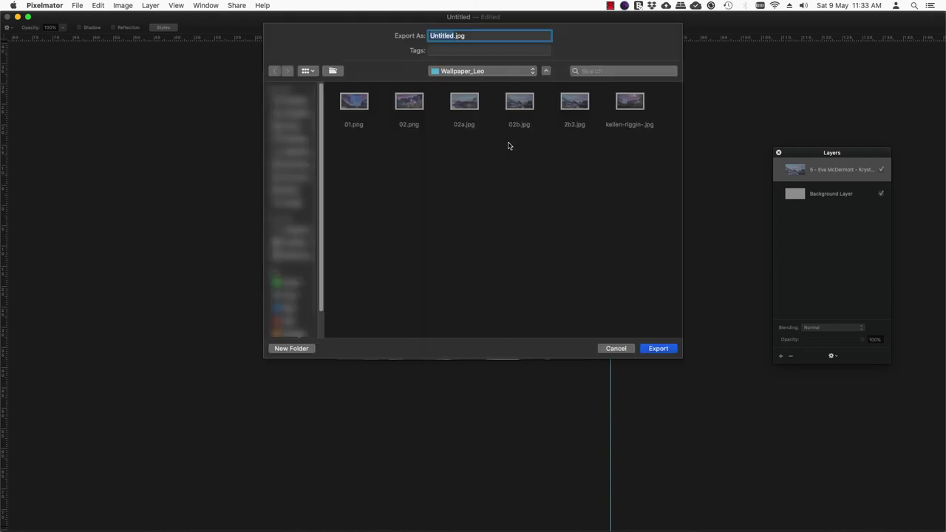
text(right)
click(658, 349)
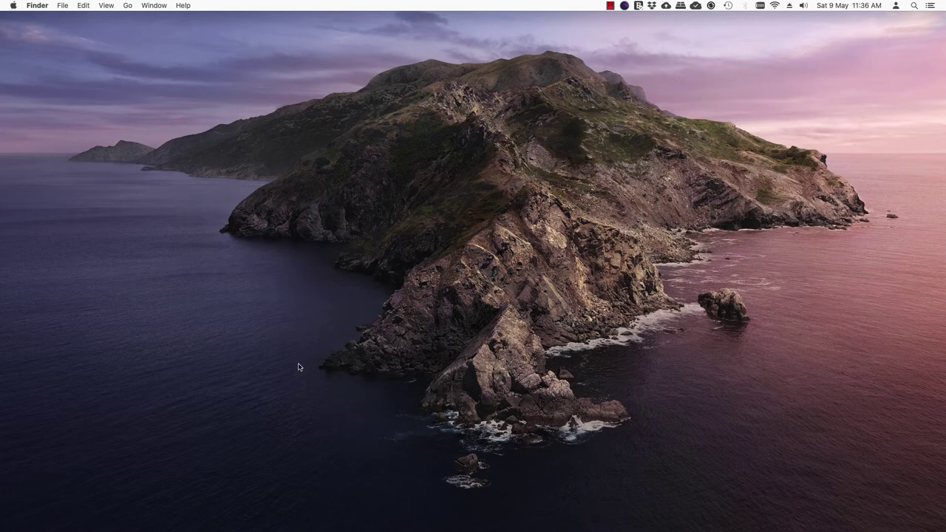
Step: Open Change Desktop Background from the desktop's right-click menu
right_click(470, 207)
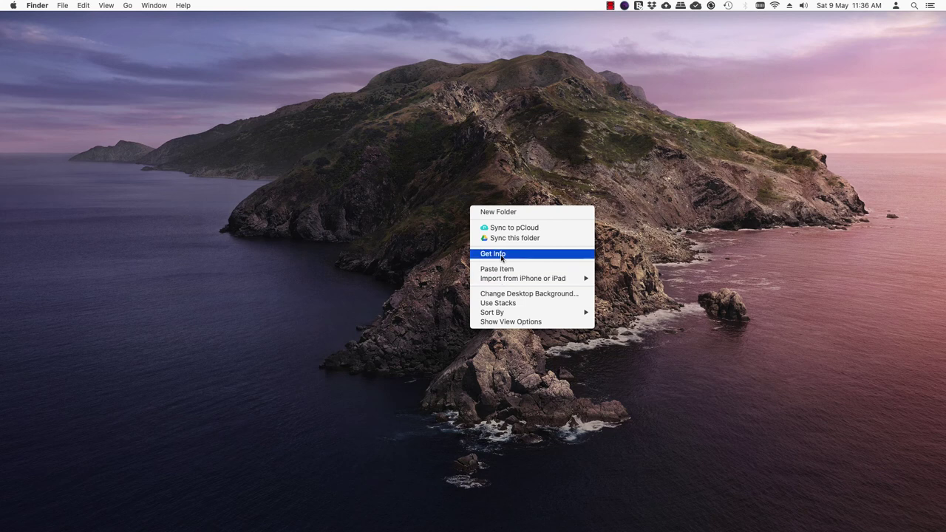
click(508, 297)
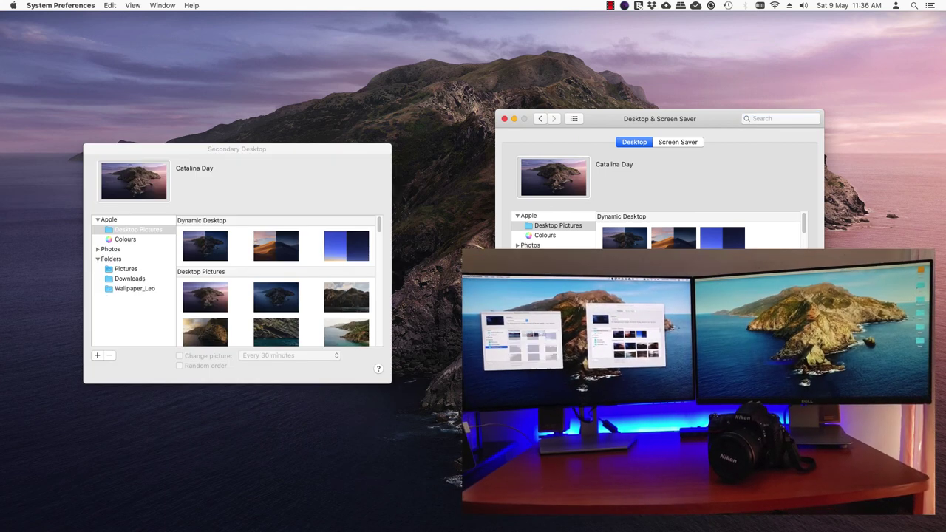
Step: Set the secondary display's wallpaper to picture 02a from the Wallpaper_Leo folder
click(144, 290)
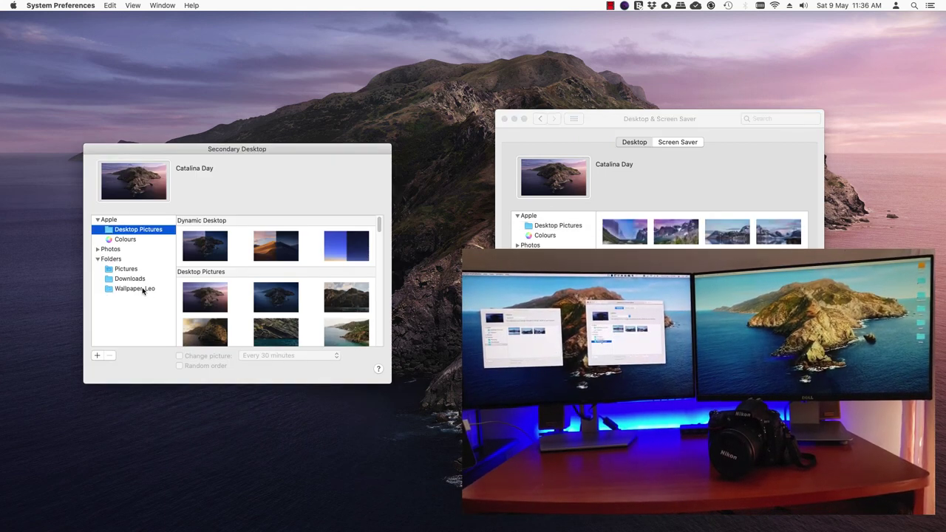
click(143, 289)
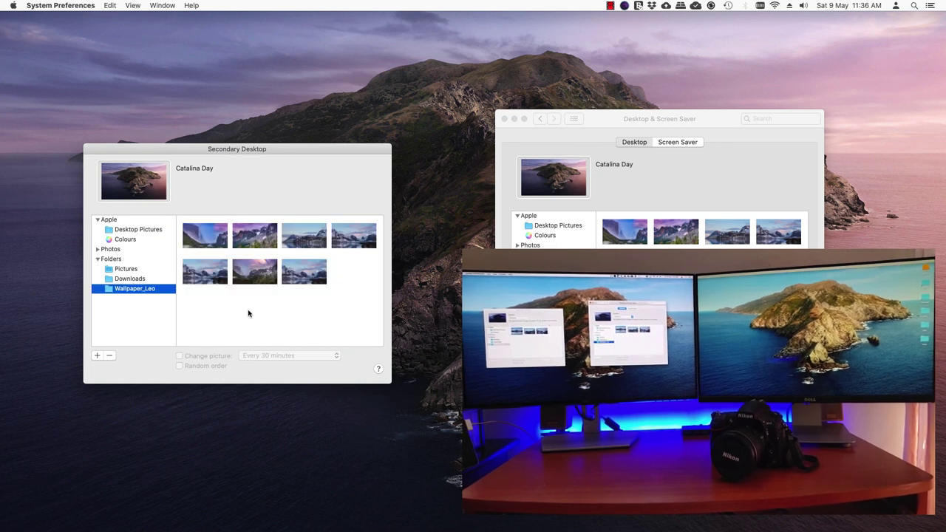
click(309, 238)
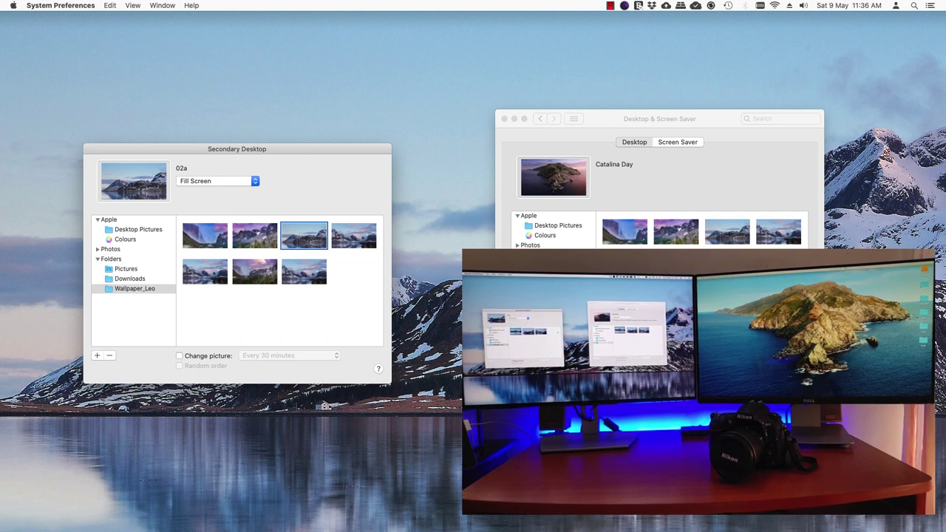
key(super+grave)
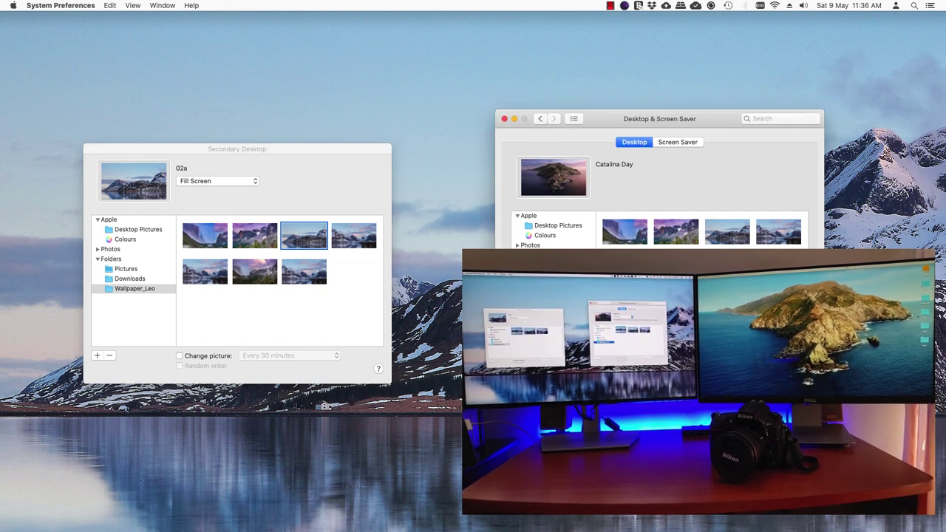